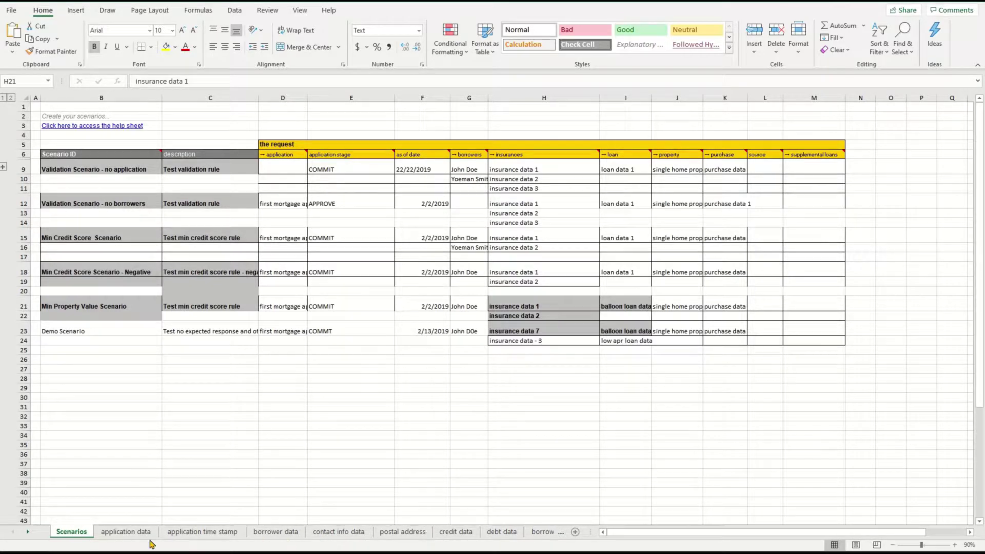
Step: Browse the complete list of the workbook's worksheets without switching to another sheet
right_click(17, 536)
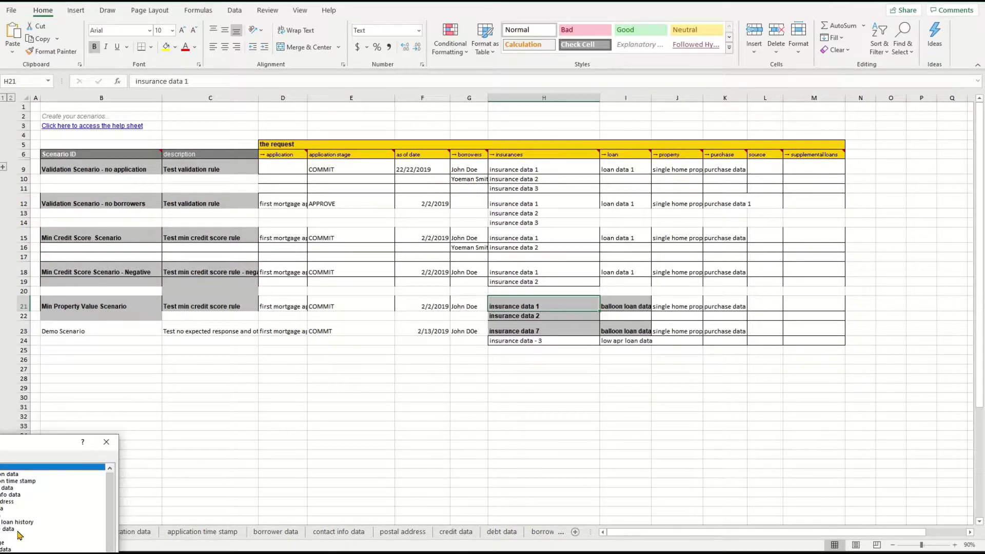
left_click_drag(51, 445, 106, 377)
scroll(96, 467, "down", 1)
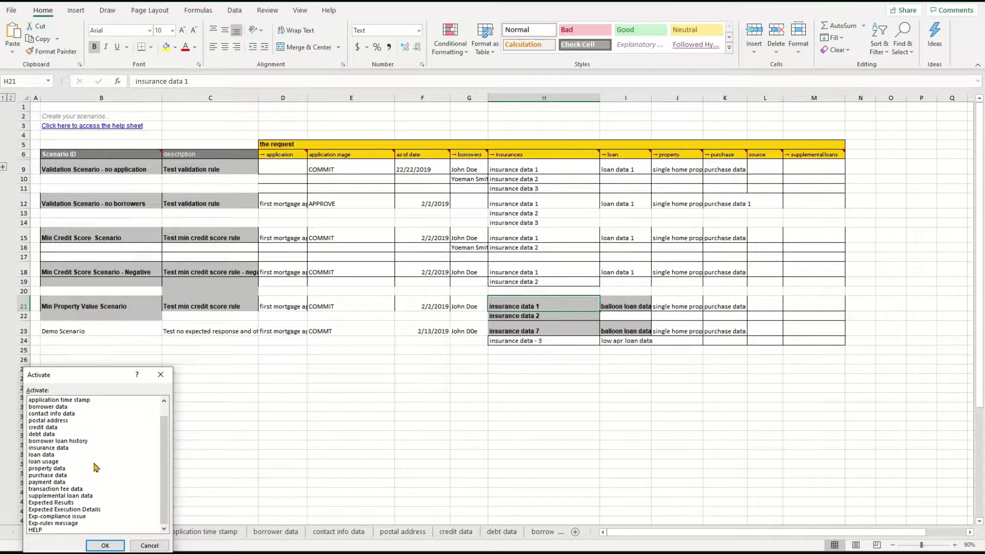
left_click(149, 546)
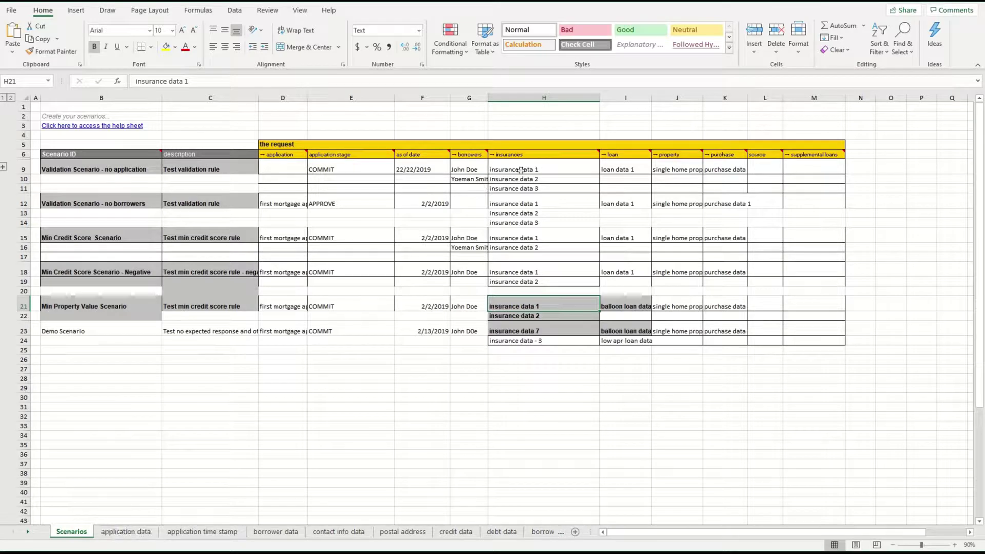
Step: Run Enhance ODM Tests to add hyperlinks, data validations, data error highlighting, Smart-Freeze Panes and resized columns to the workbook
left_click(237, 12)
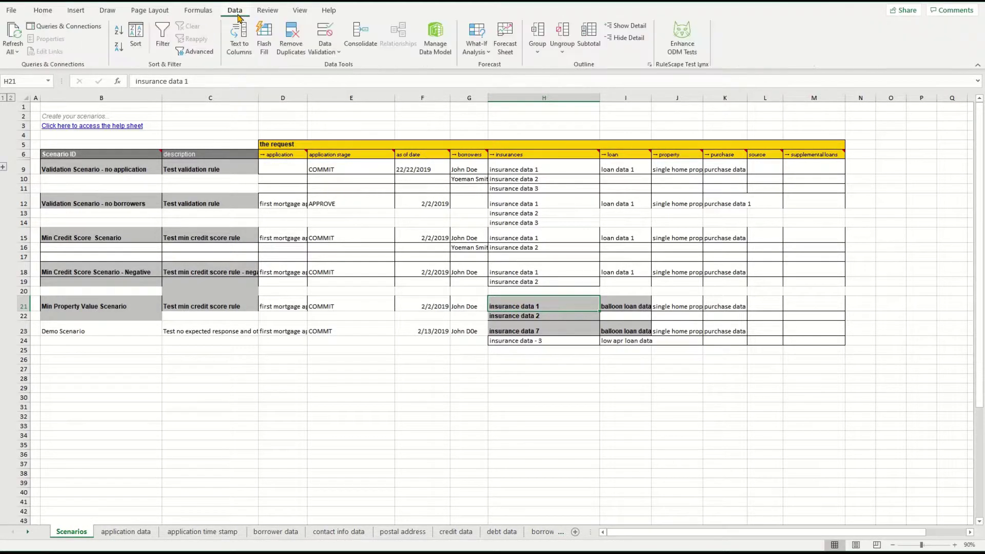
left_click(683, 38)
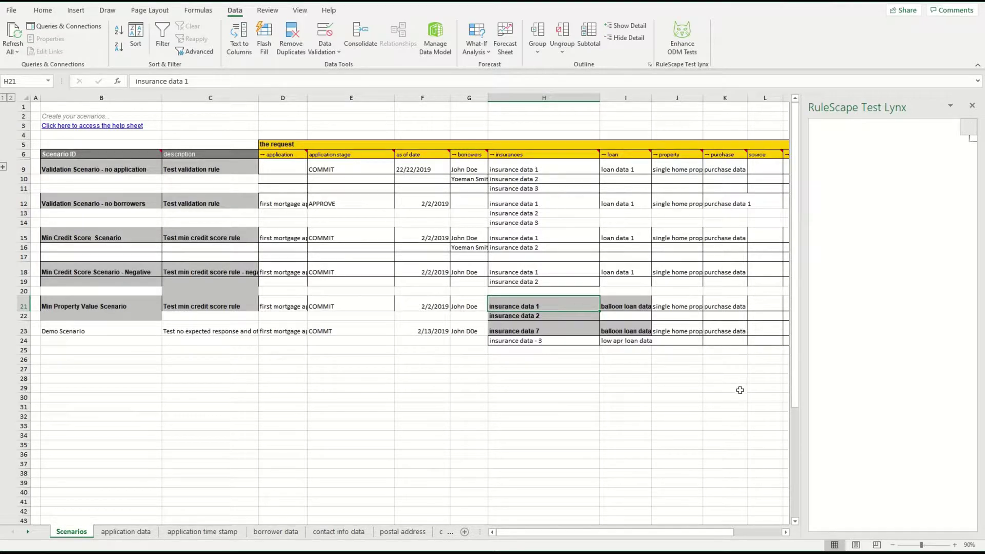
left_click(907, 493)
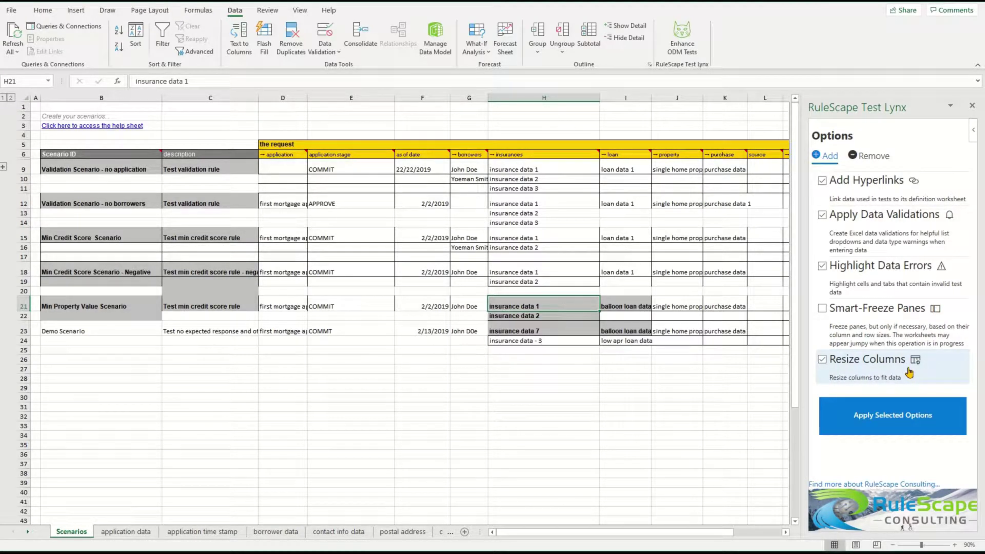
left_click(822, 308)
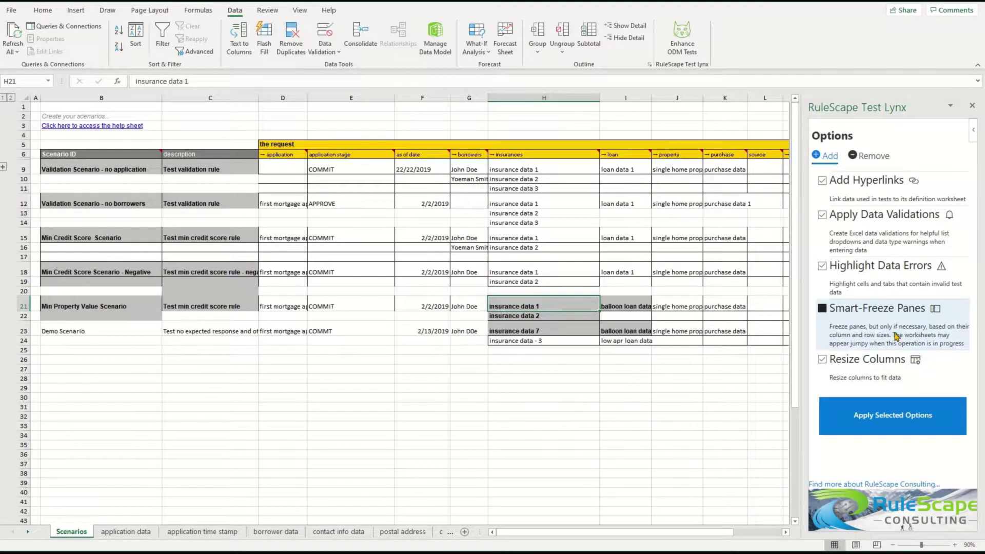
left_click(917, 415)
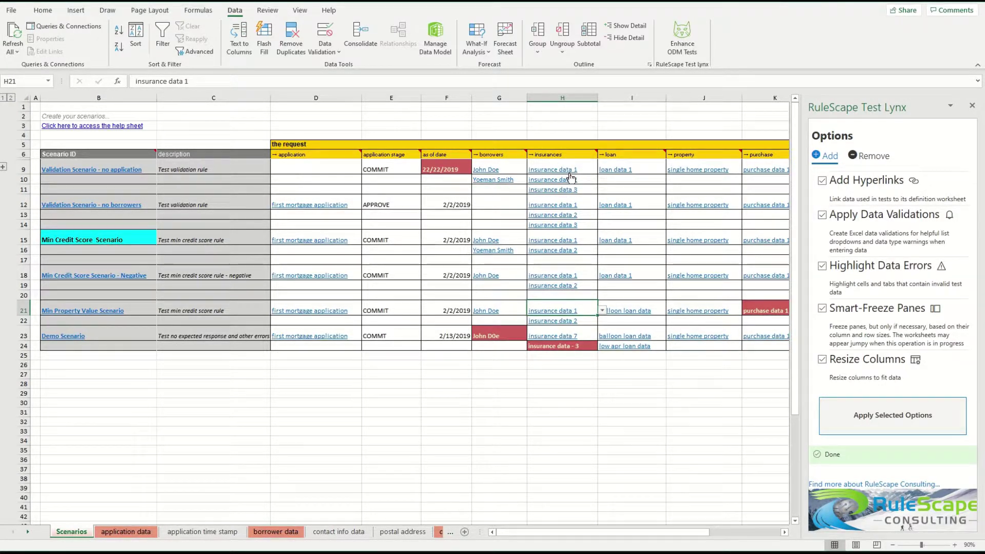
Step: Follow the insurance data 1 link from the first scenario to its definition, and return to Scenarios through the insurance data 3 link
left_click(567, 170)
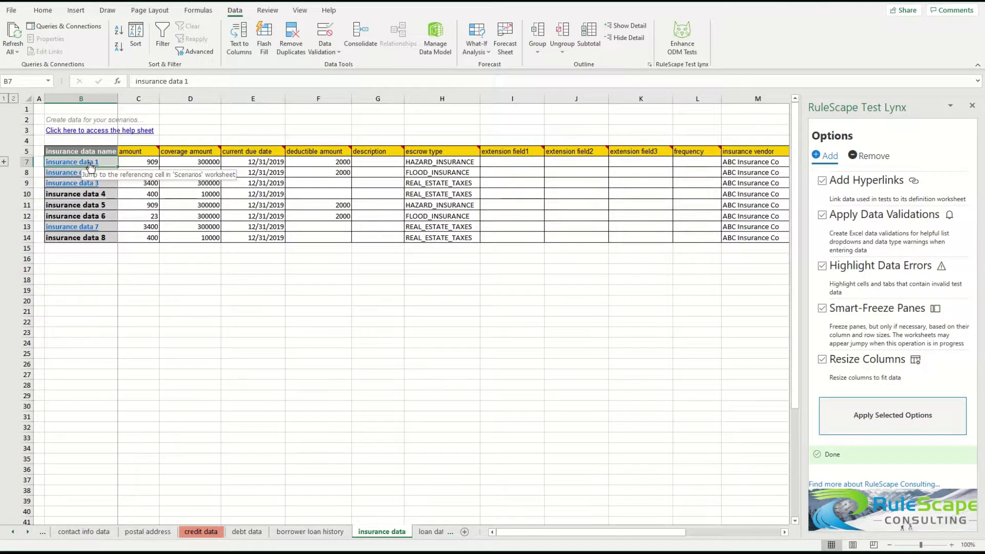
left_click(84, 184)
left_click(84, 184)
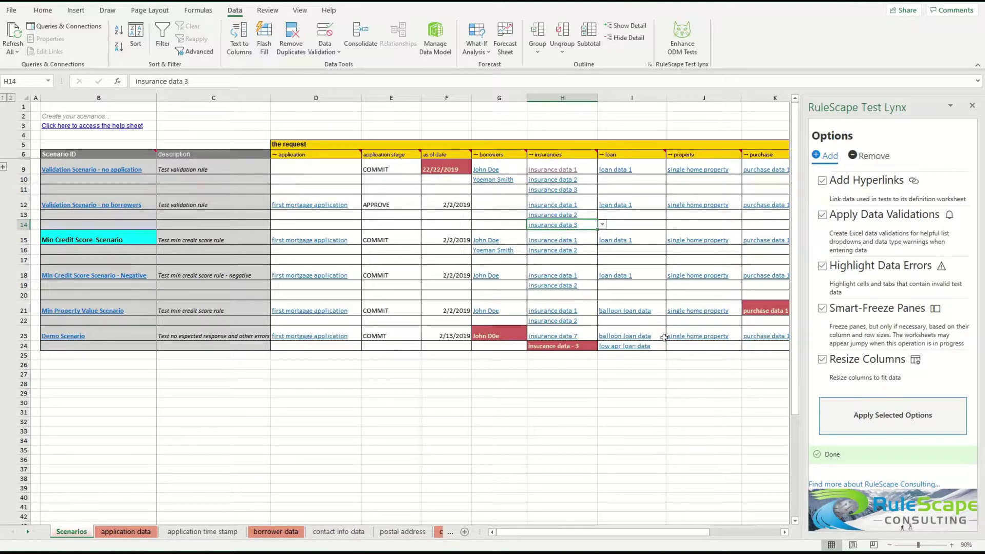
Step: Check the links between Scenarios and the low apr and balloon loan data, and between Validation Scenario - no application and its expected results
left_click(644, 346)
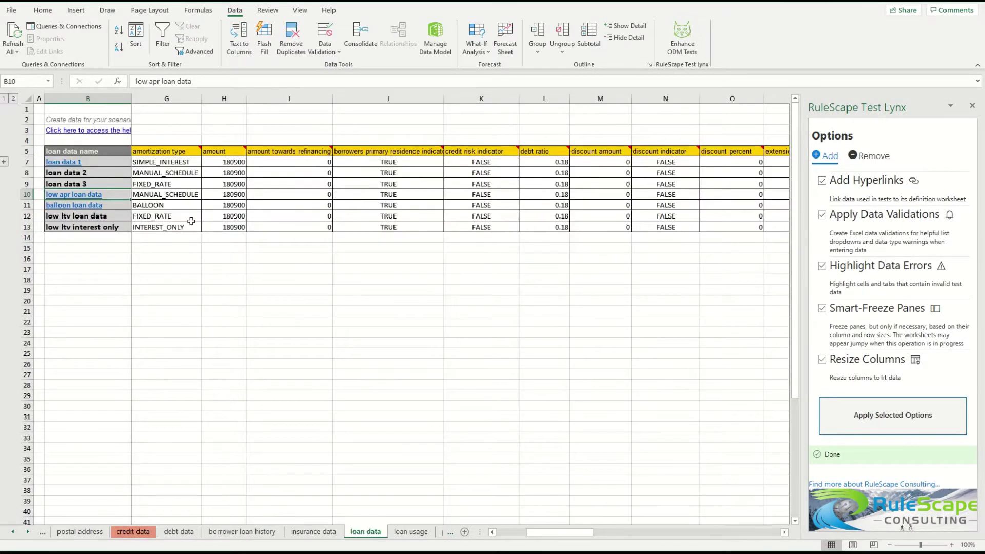
left_click(69, 207)
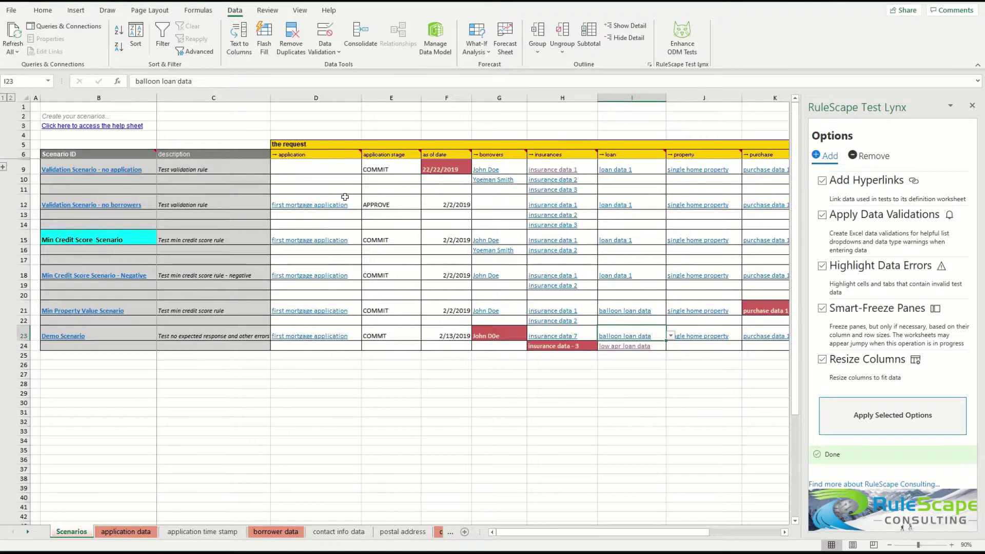
left_click(91, 175)
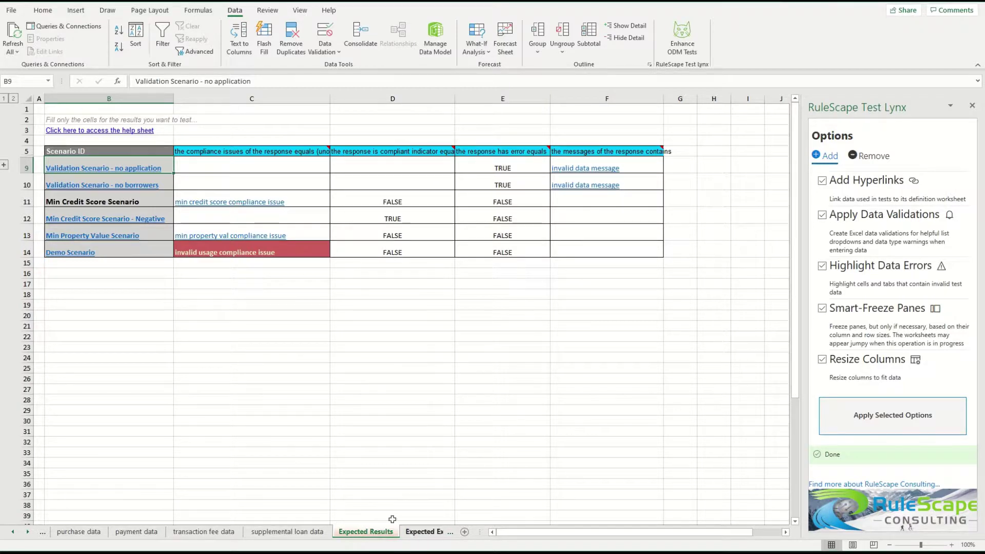
left_click(142, 170)
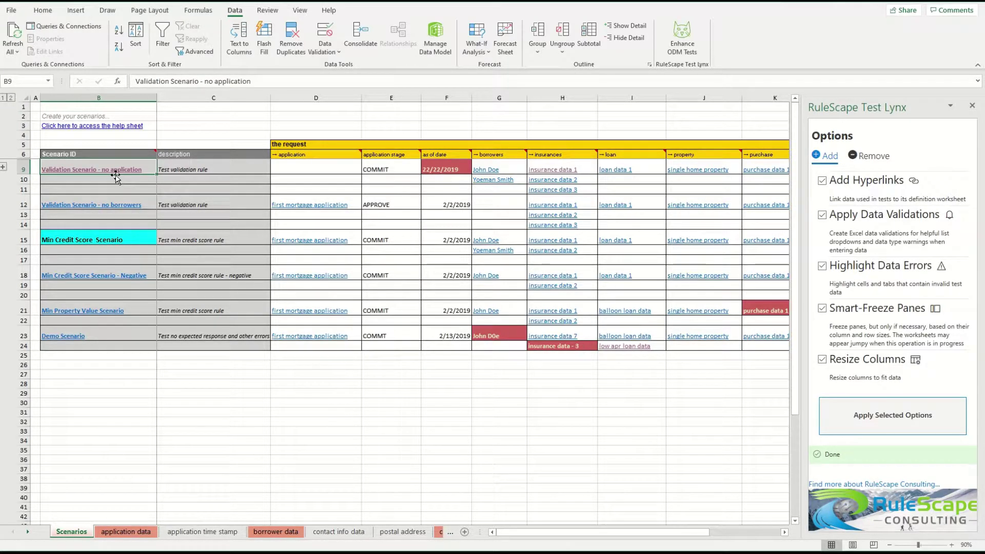
Step: Examine the allowed insurance data choices for the Demo Scenario's first insurances cell, leaving the selection as it is
left_click(559, 336)
left_click(602, 336)
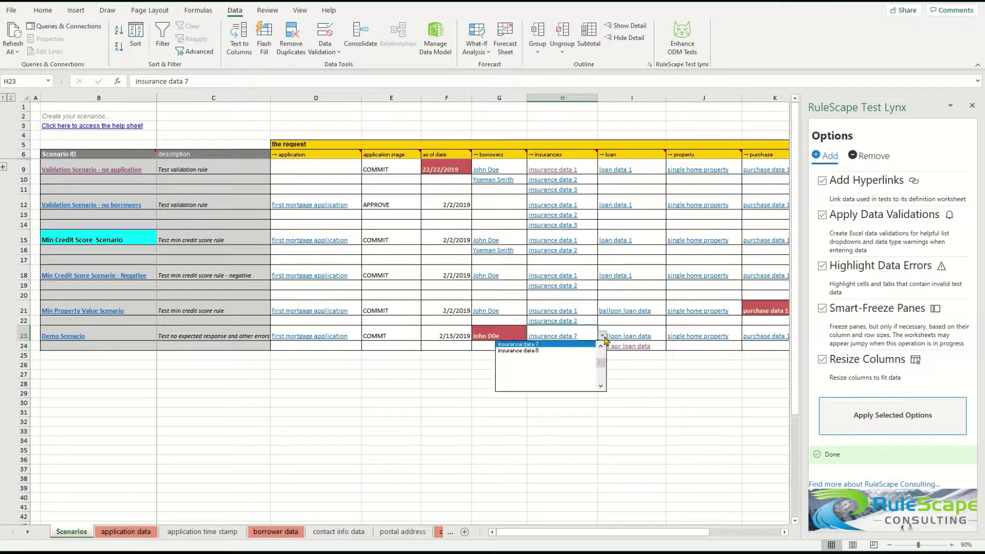
left_click_drag(604, 365, 607, 349)
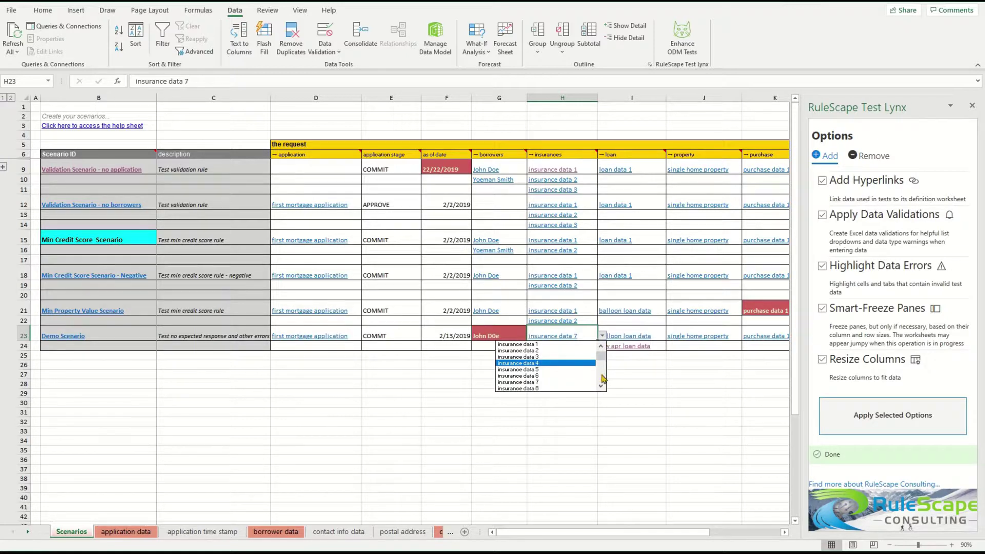
left_click(602, 336)
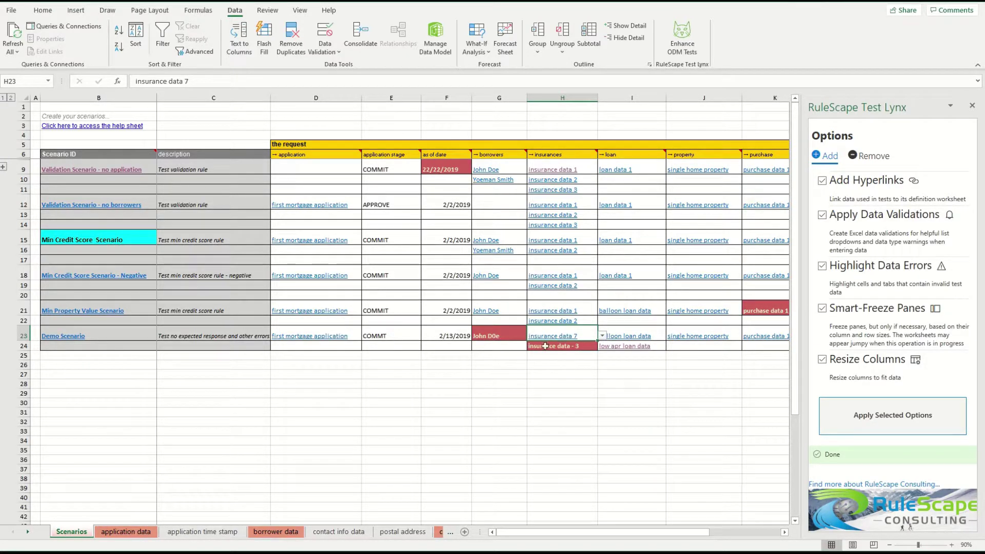
Step: Inspect the highlighted borrower and insurance data - 3 cells of the Demo Scenario, and the highlighted Min Credit Score Scenario ID
key("Left")
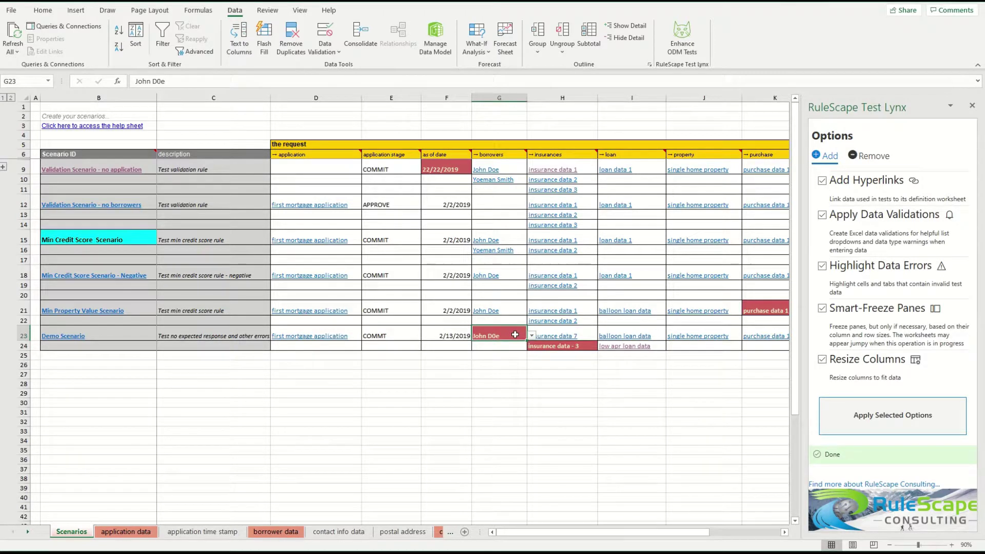
left_click(583, 346)
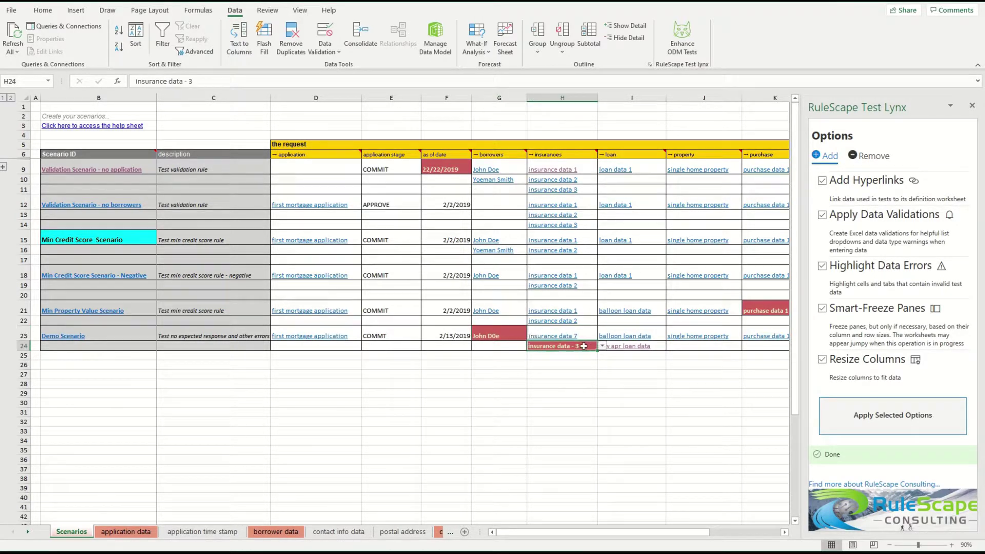
left_click(134, 236)
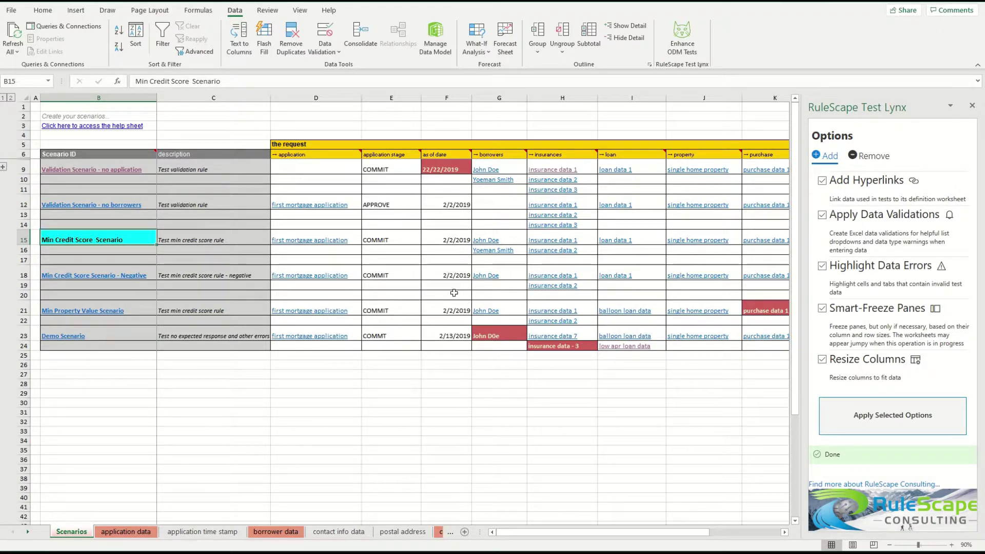
Step: Examine the highlighted errors on the application data and credit data sheets, and return to the Scenarios sheet
left_click(276, 532)
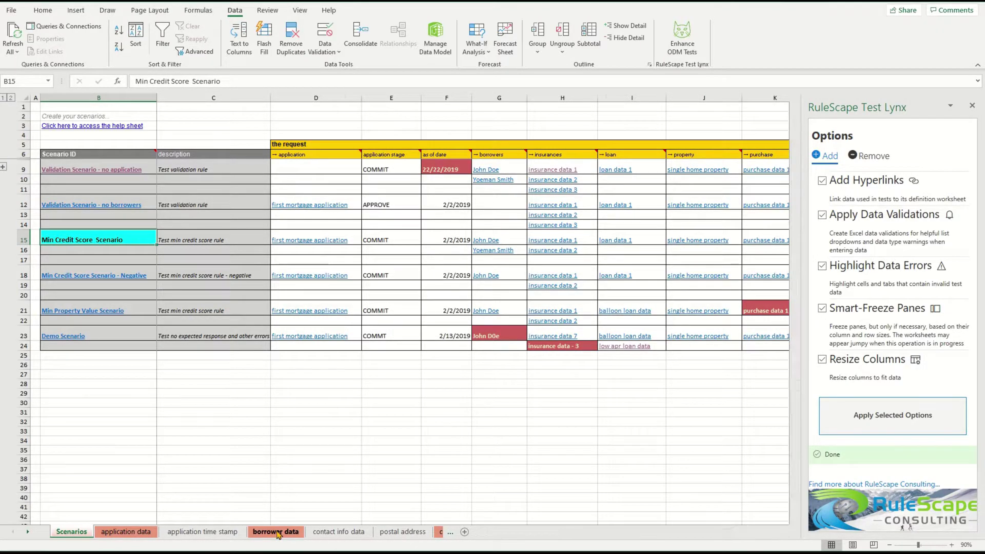
left_click(136, 534)
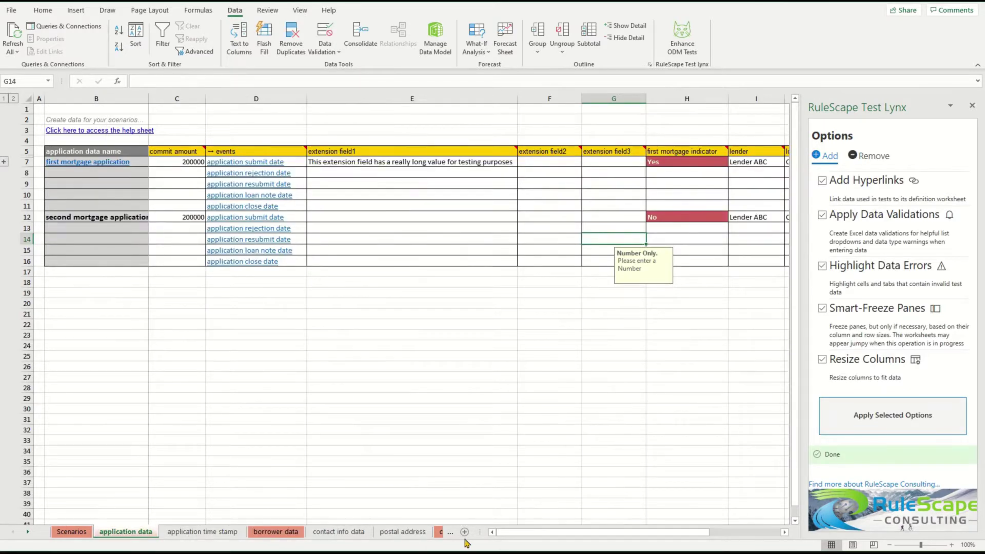
left_click(437, 532)
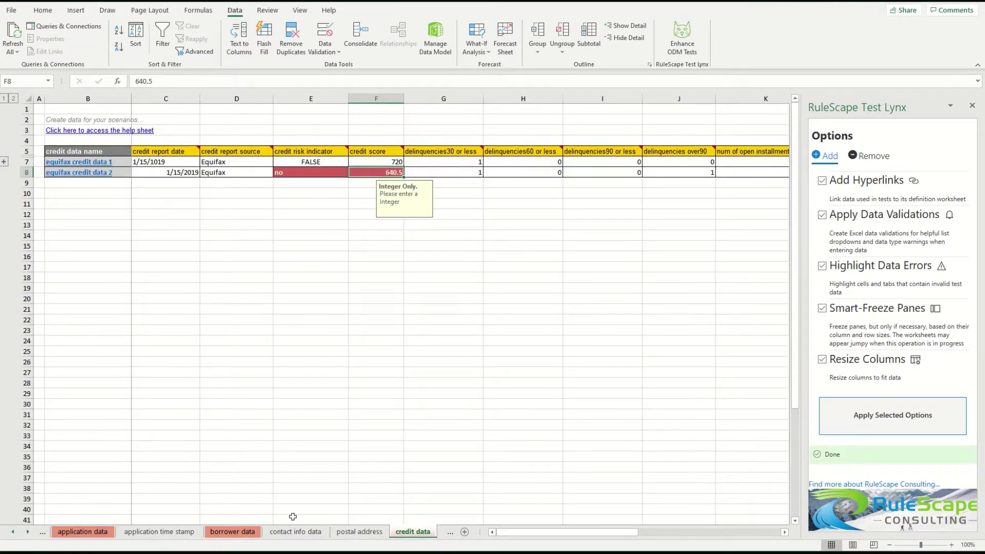
left_click(13, 532)
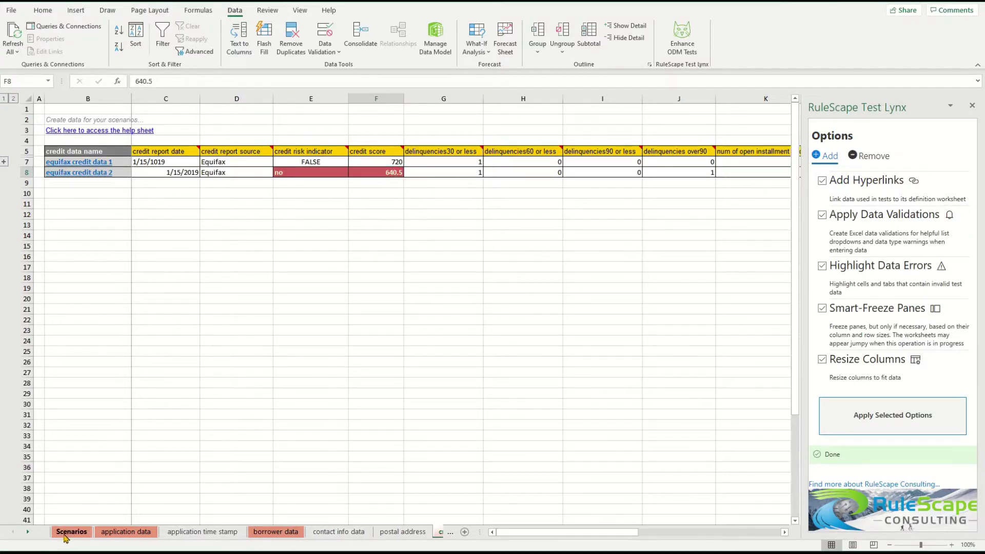
left_click(62, 533)
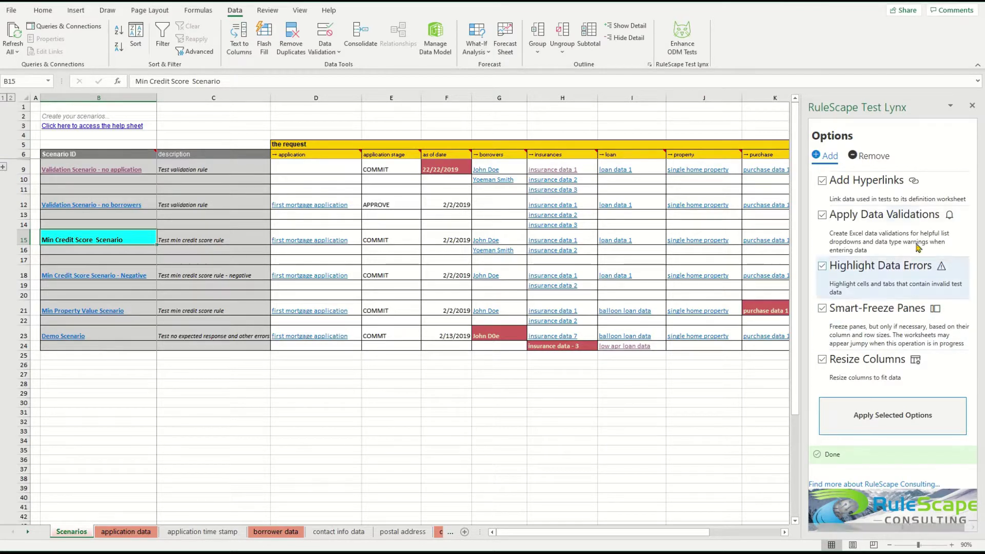
Step: Remove the hyperlinks, data validations and highlighted errors from the workbook, keeping the freeze panes
left_click(876, 160)
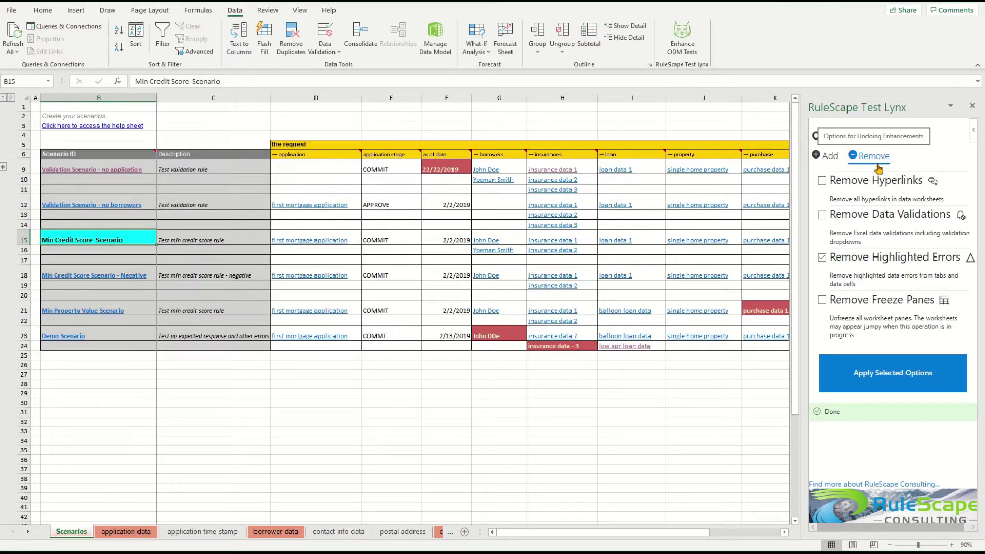
left_click(877, 187)
left_click(877, 233)
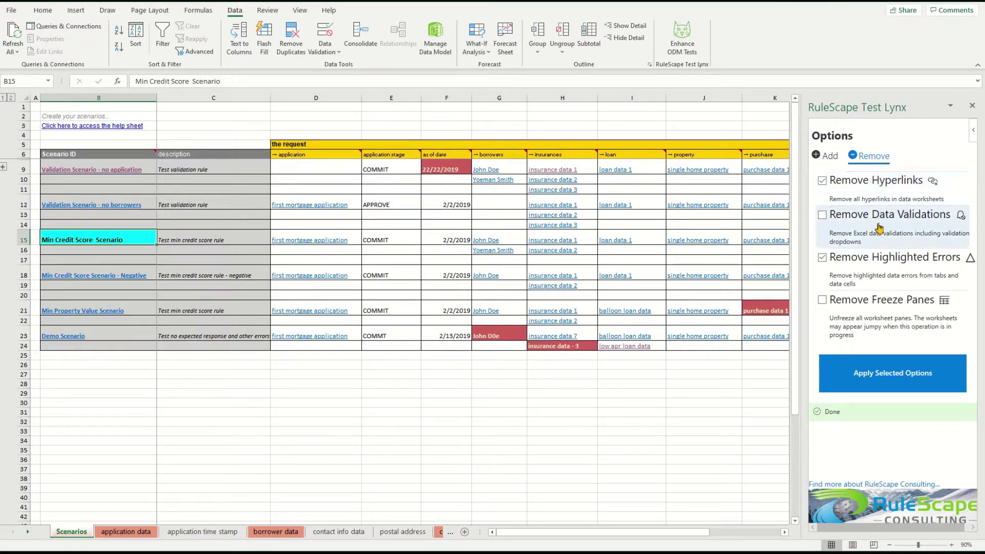
left_click(872, 259)
left_click(893, 373)
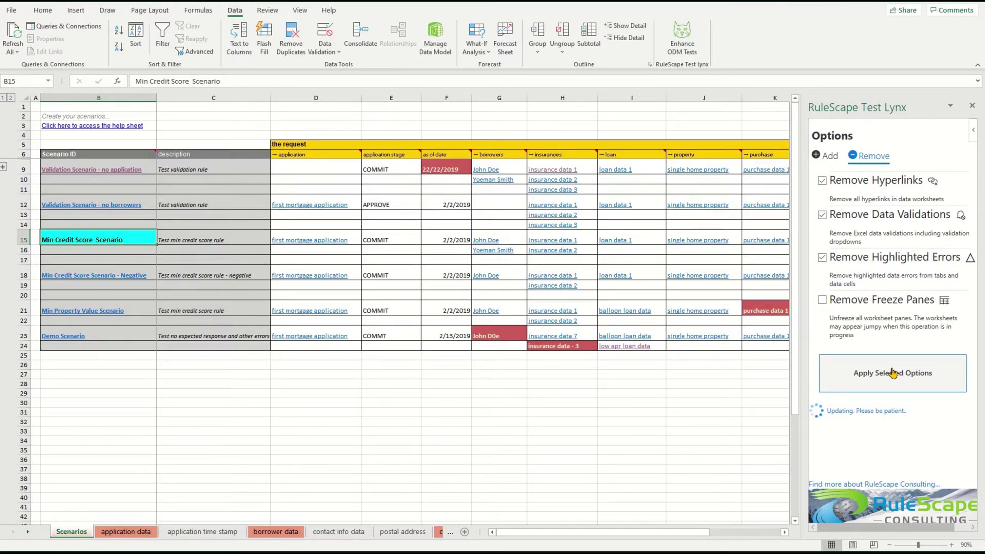